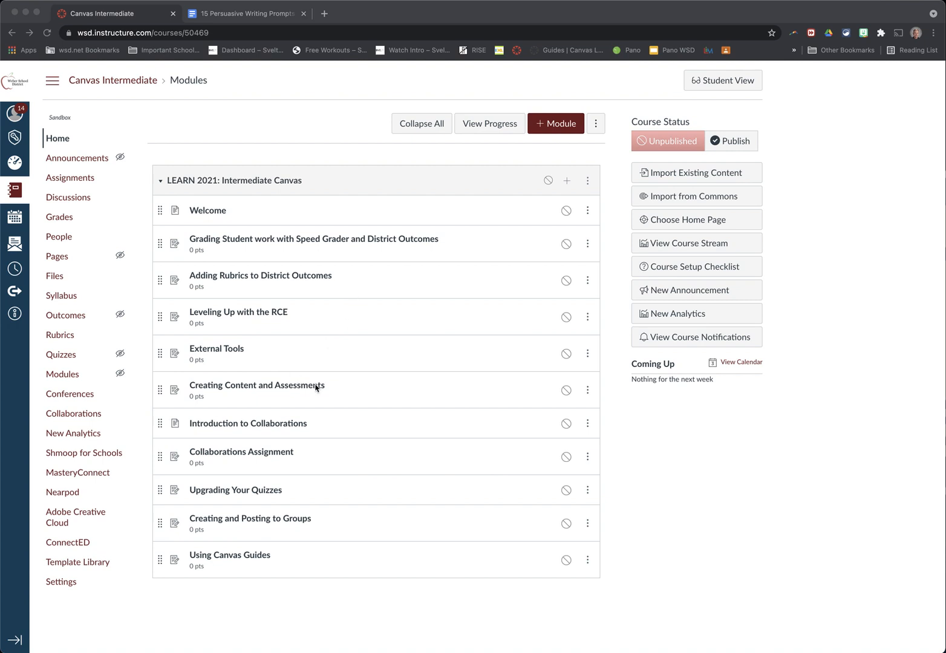
- Open the course's collaborations and fill in a new Google Docs collaboration named "Test Writing Prompt" with the description "Persuasive Essay"
{"action": "left_click", "coordinate": [75, 417]}
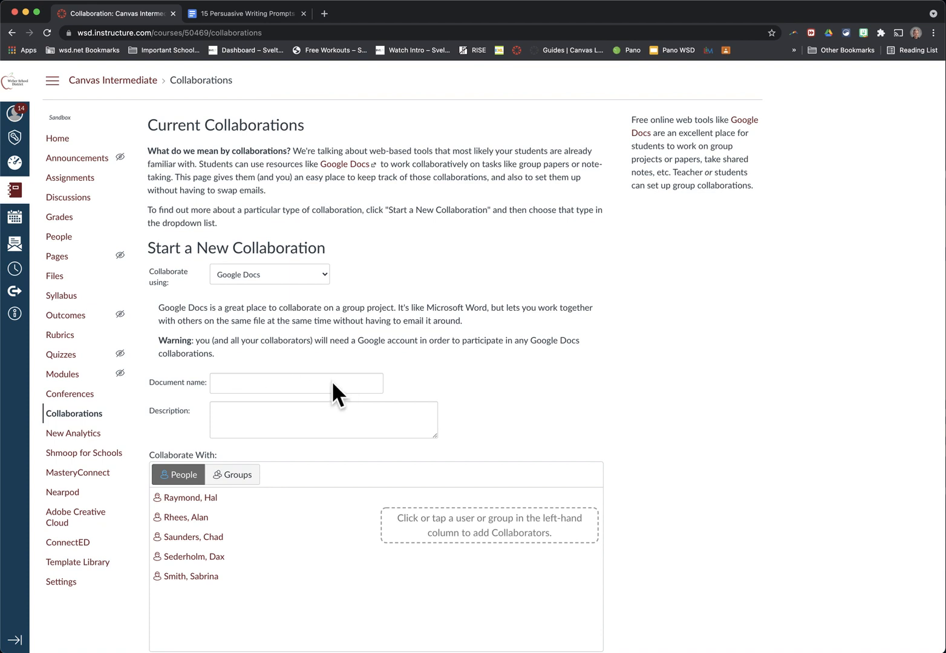
{"action": "left_click", "coordinate": [214, 384]}
{"action": "type", "text": "Test"}
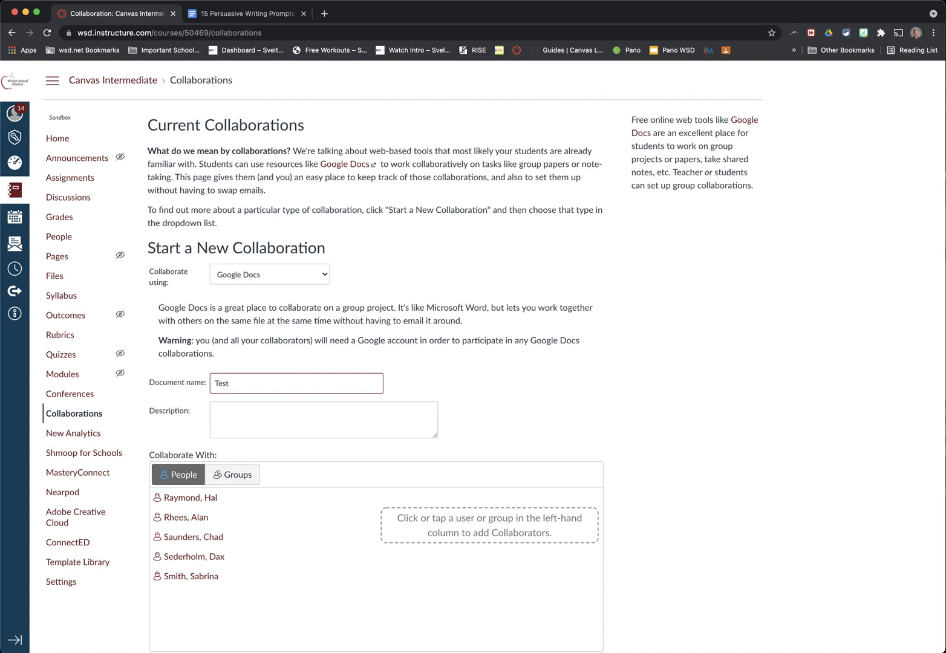
{"action": "type", "text": " Writing Prompt"}
{"action": "left_click", "coordinate": [239, 417]}
{"action": "type", "text": "Persuasive Essay"}
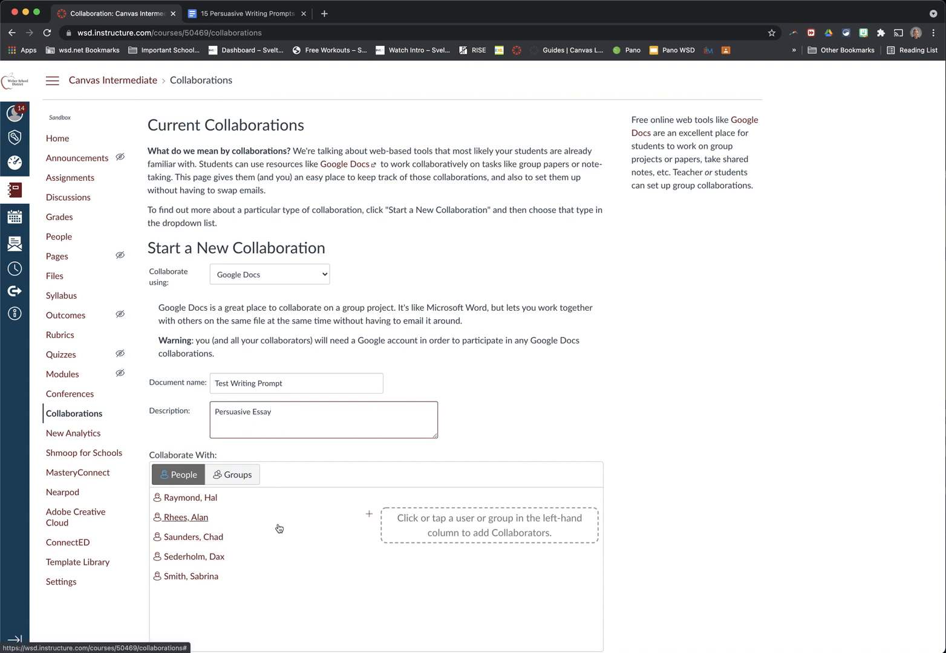
- Add the third and fifth people listed as the only collaborators and start the collaboration
{"action": "scroll", "coordinate": [276, 528], "scroll_direction": "down", "scroll_amount": 2}
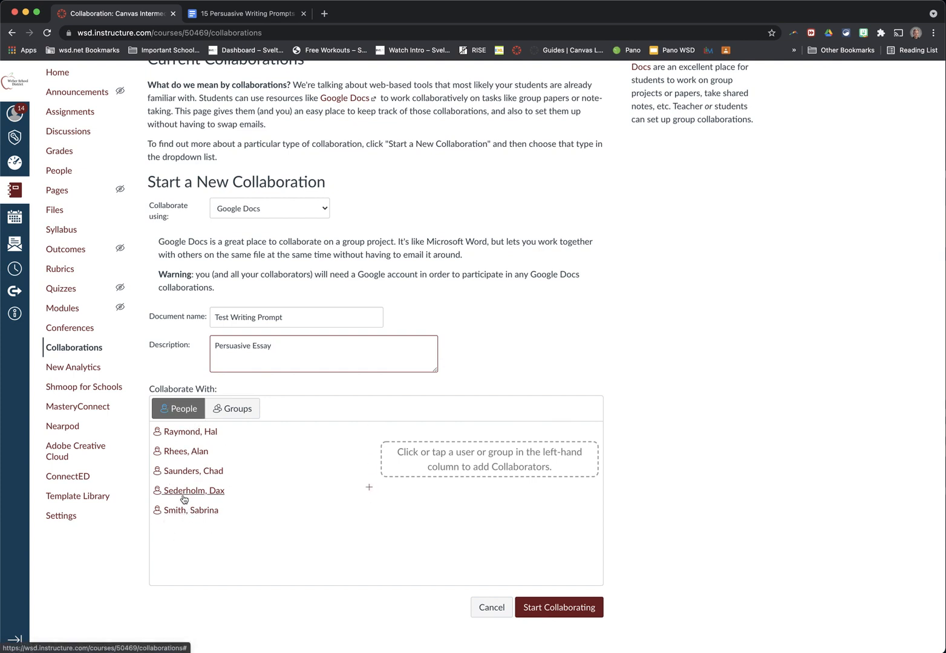
{"action": "left_click", "coordinate": [239, 407]}
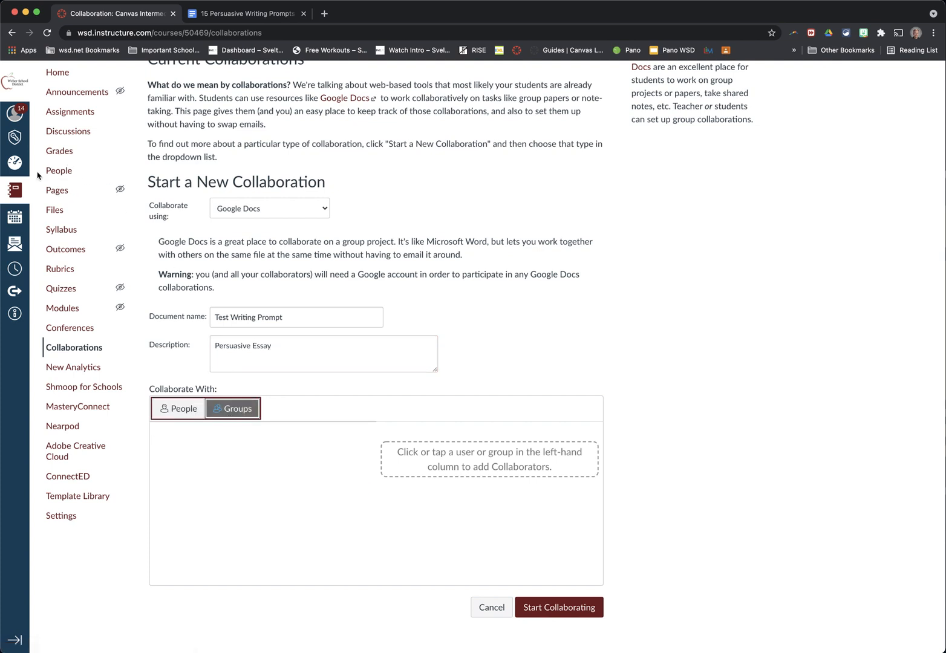
{"action": "left_click", "coordinate": [181, 414]}
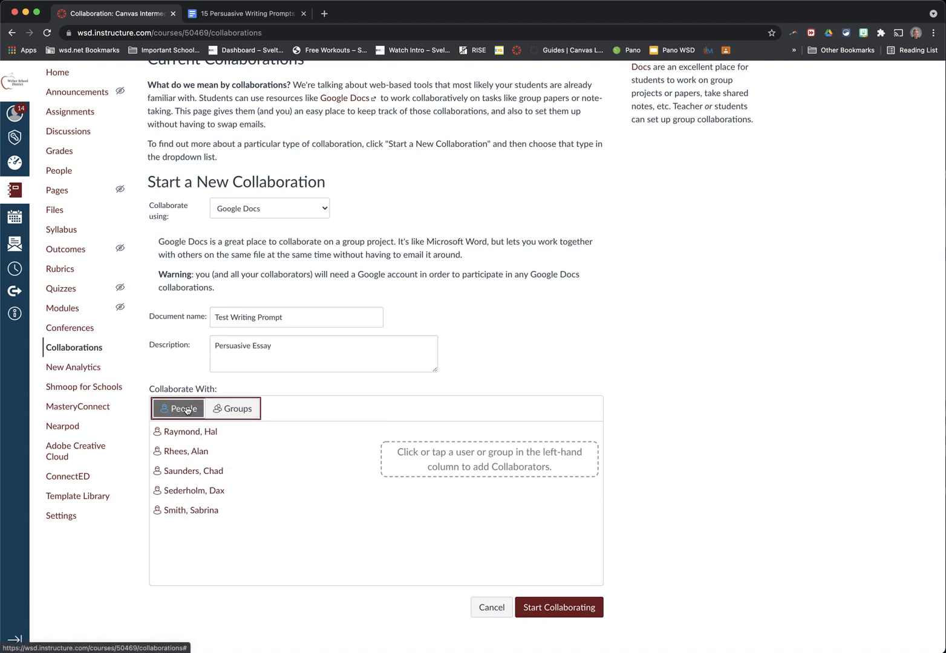
{"action": "left_click", "coordinate": [211, 491]}
{"action": "left_click", "coordinate": [205, 491]}
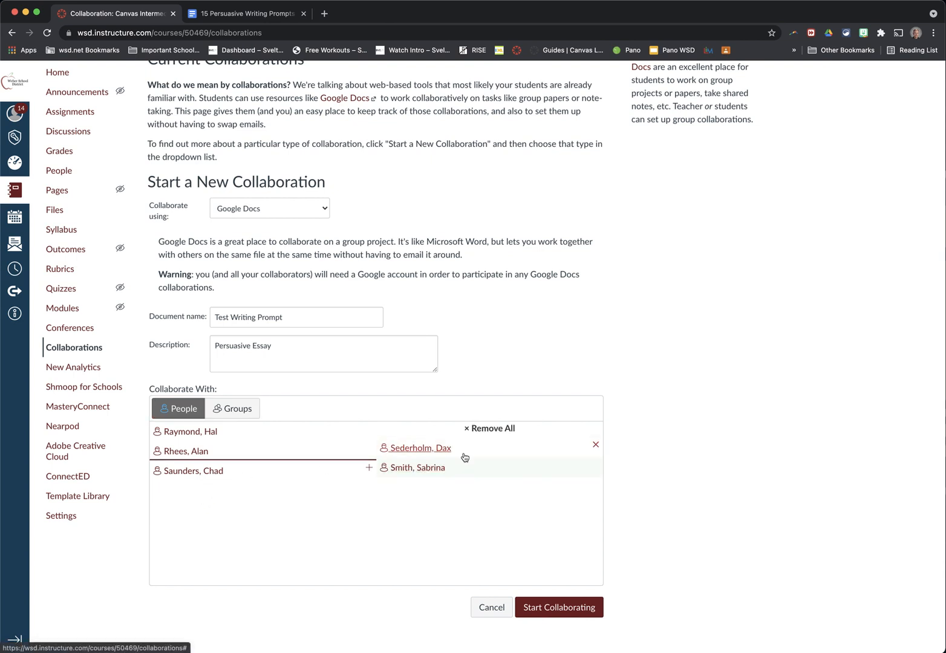
{"action": "left_click", "coordinate": [595, 445]}
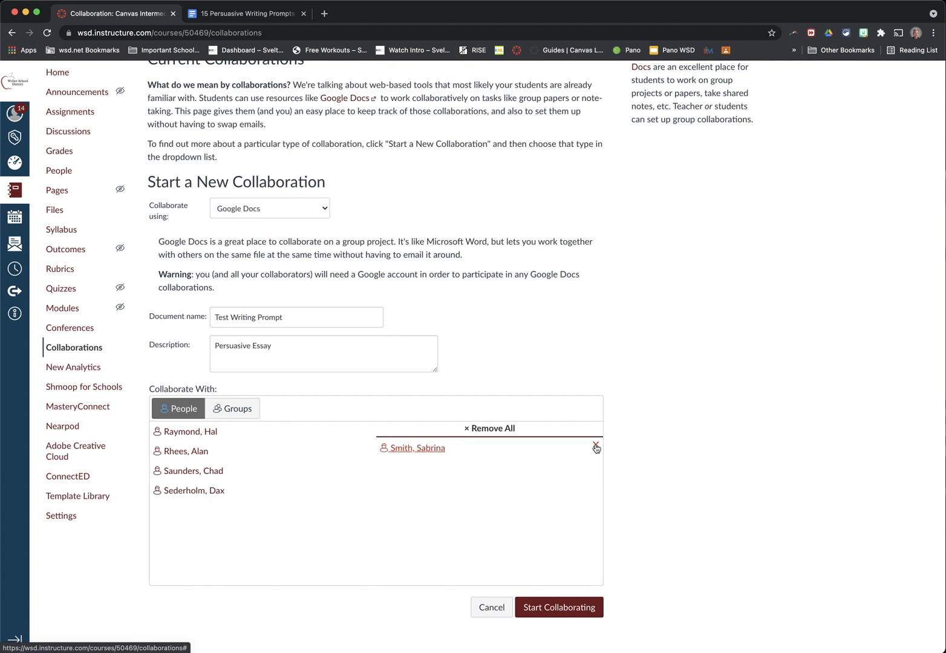
{"action": "left_click", "coordinate": [219, 473]}
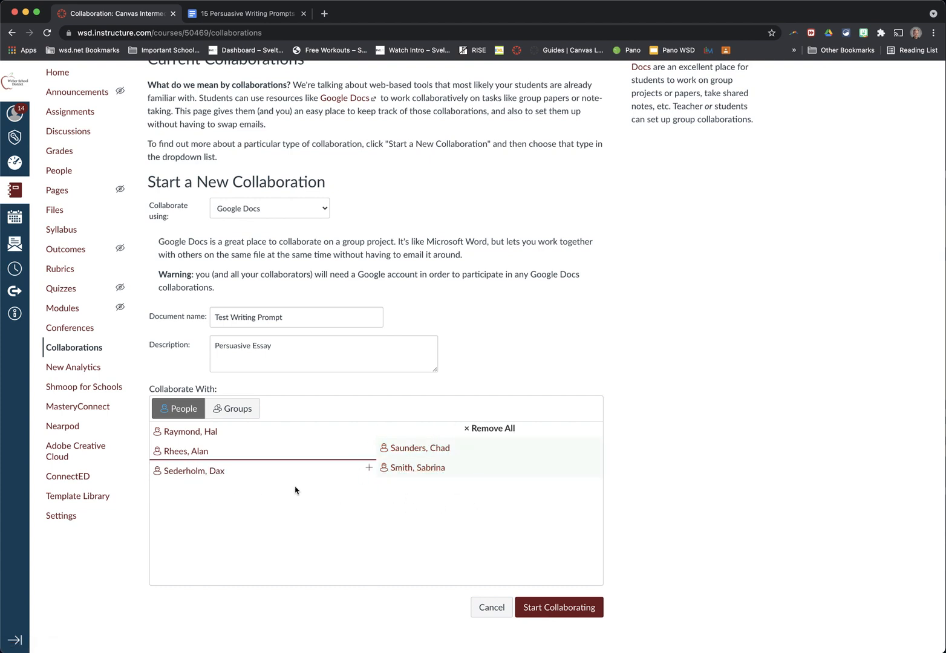
{"action": "left_click", "coordinate": [566, 611]}
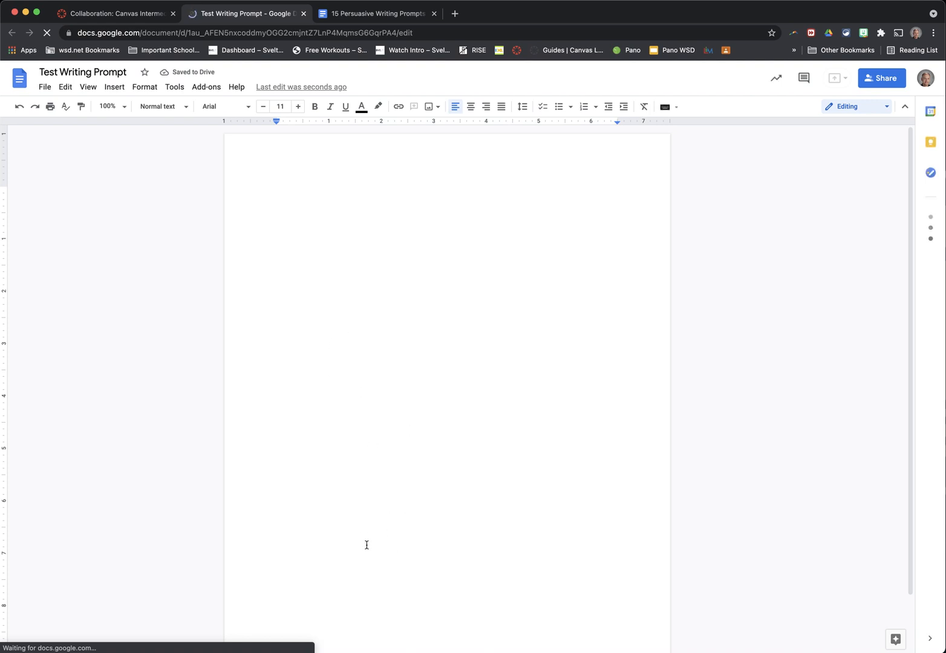
- Copy the paragraph under "13. Tests, Tests, Tests" from the 15 Persuasive Writing Prompts document into the Test Writing Prompt document
{"action": "left_click", "coordinate": [372, 19]}
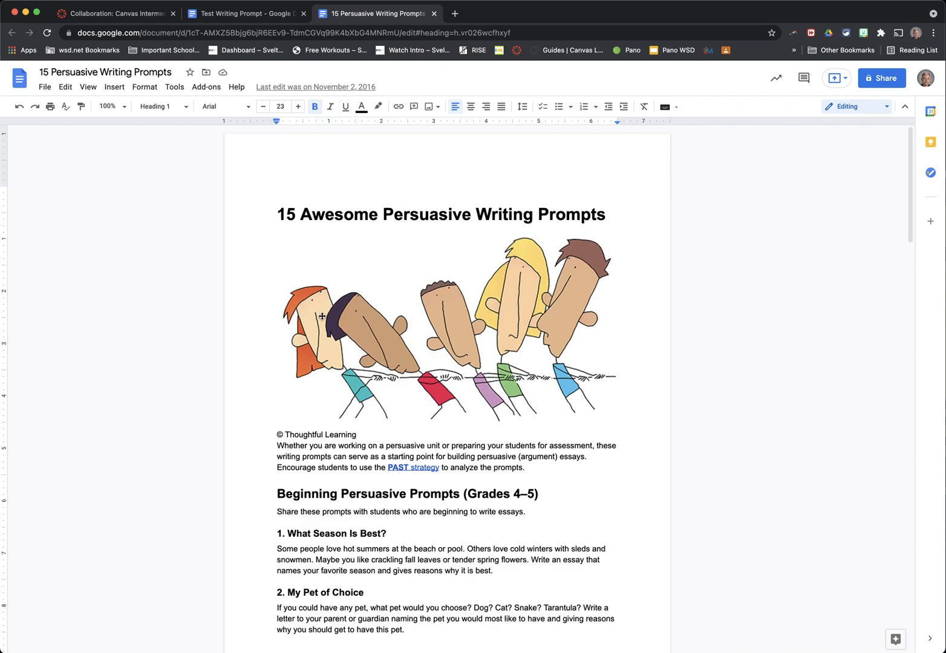
{"action": "scroll", "coordinate": [369, 313], "scroll_direction": "down", "scroll_amount": 4}
{"action": "scroll", "coordinate": [369, 313], "scroll_direction": "down", "scroll_amount": 20}
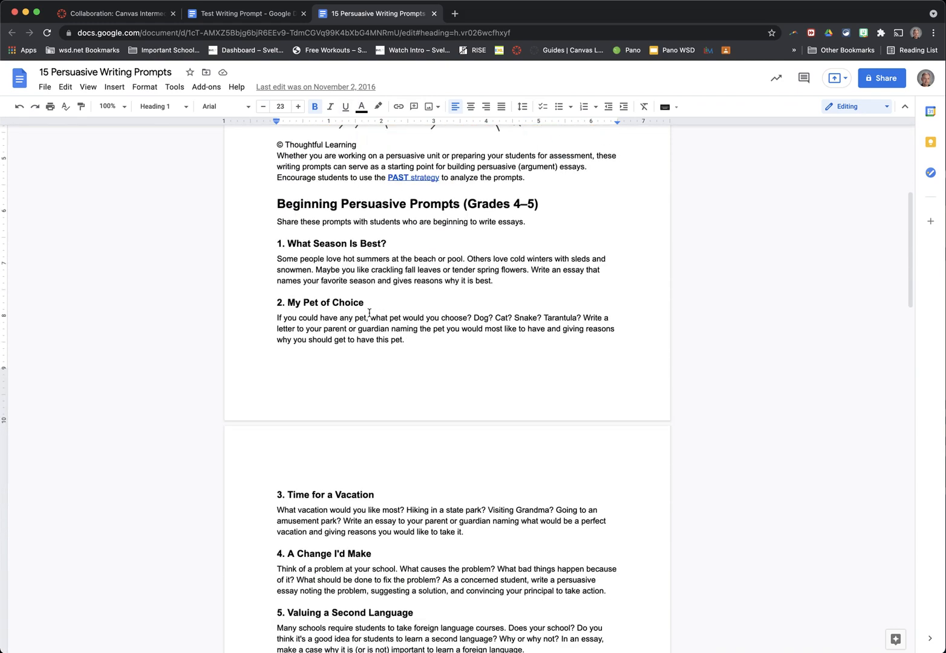
{"action": "scroll", "coordinate": [369, 313], "scroll_direction": "down", "scroll_amount": 7}
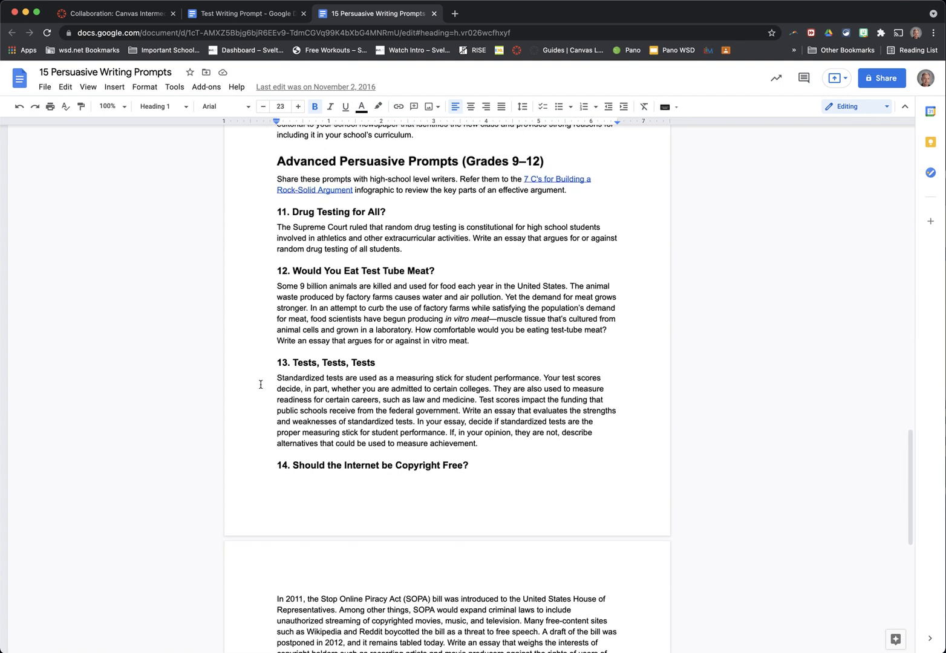
{"action": "left_click_drag", "start_coordinate": [271, 377], "coordinate": [479, 446]}
{"action": "key", "text": "super+c"}
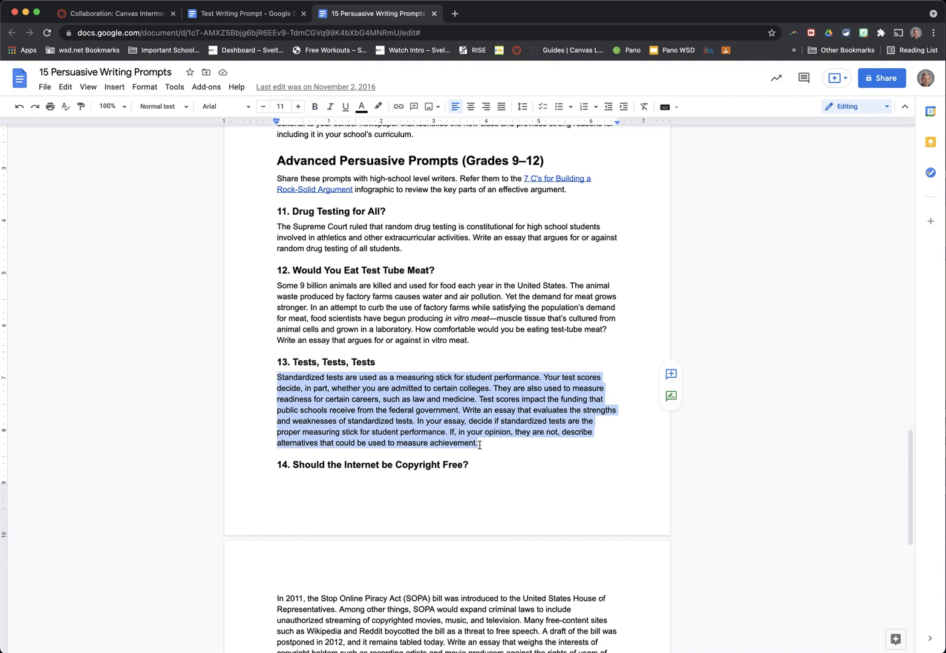
{"action": "left_click", "coordinate": [247, 13]}
{"action": "key", "text": "super+v"}
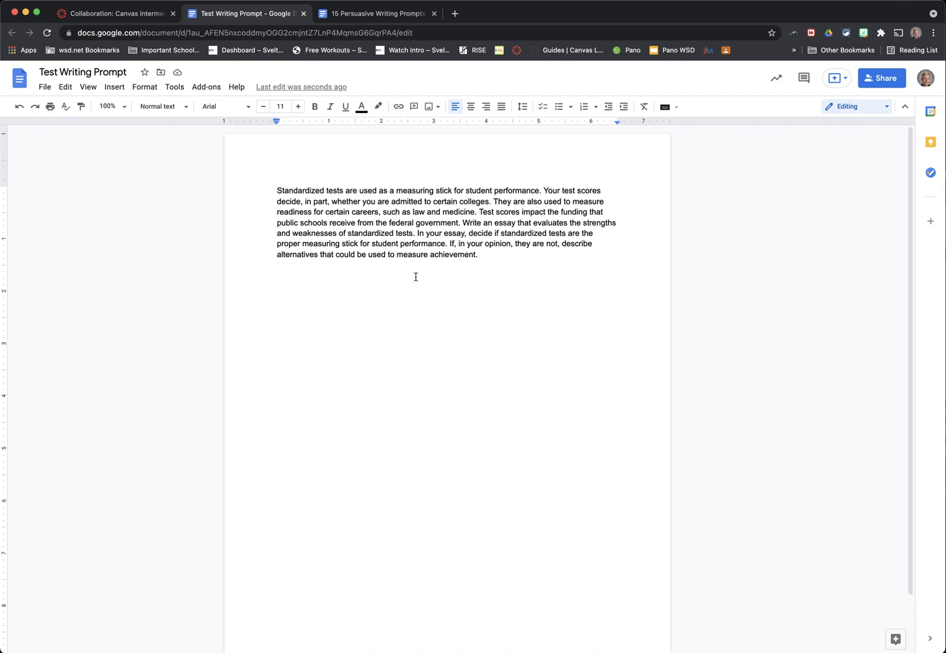
- Switch back to Canvas and begin another Google Docs collaboration named "Test Writing Prompt 1"
{"action": "left_click", "coordinate": [138, 15]}
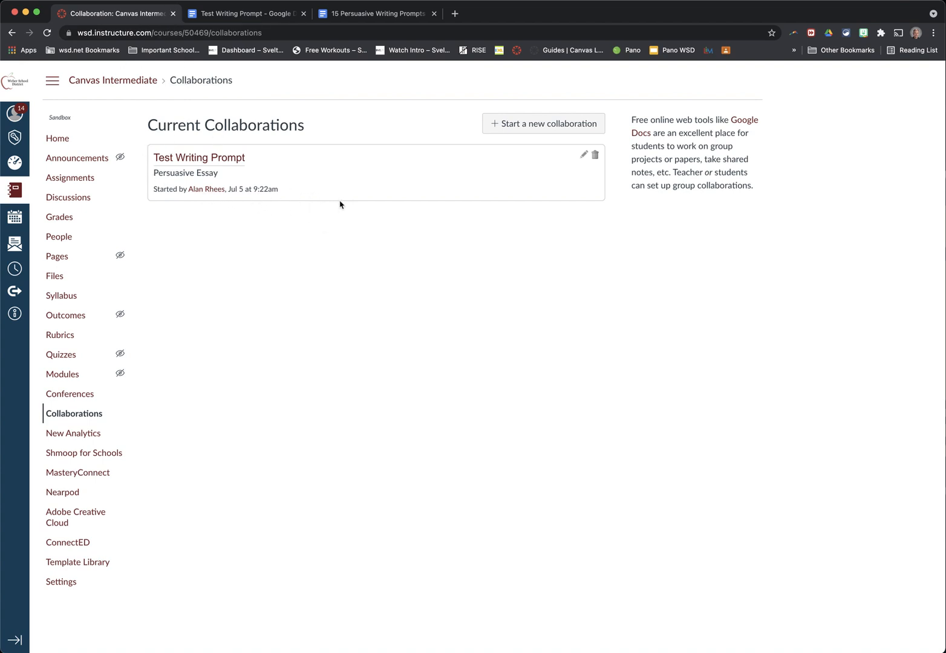
{"action": "left_click", "coordinate": [522, 126]}
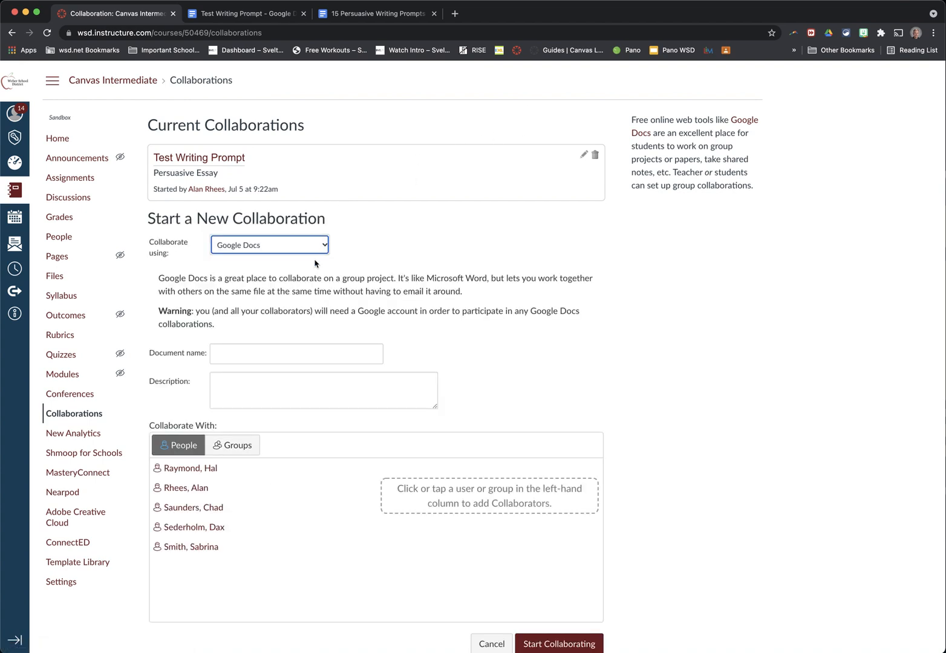
{"action": "left_click", "coordinate": [258, 350]}
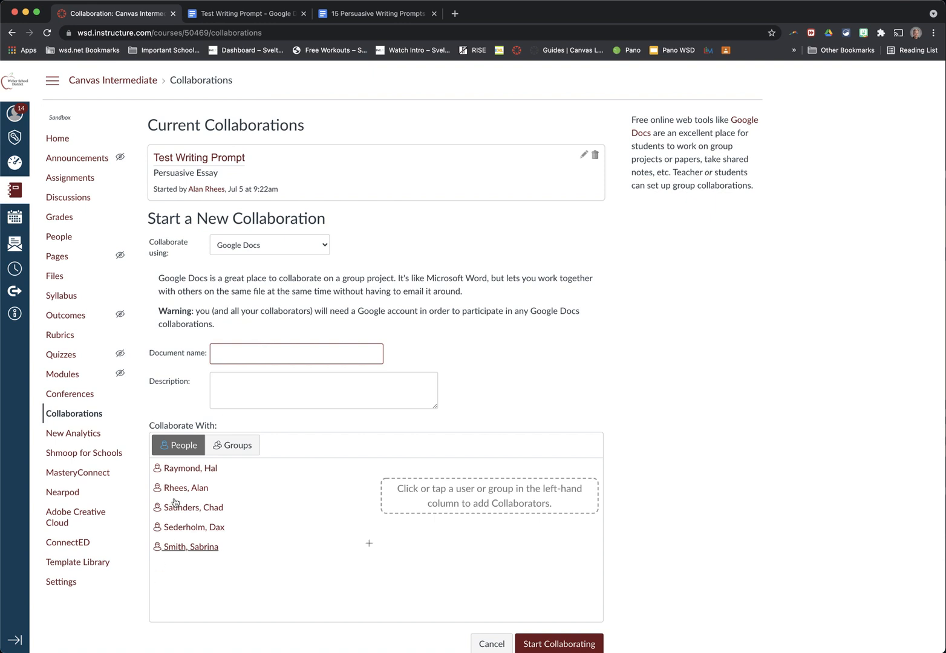
{"action": "type", "text": "Tew"}
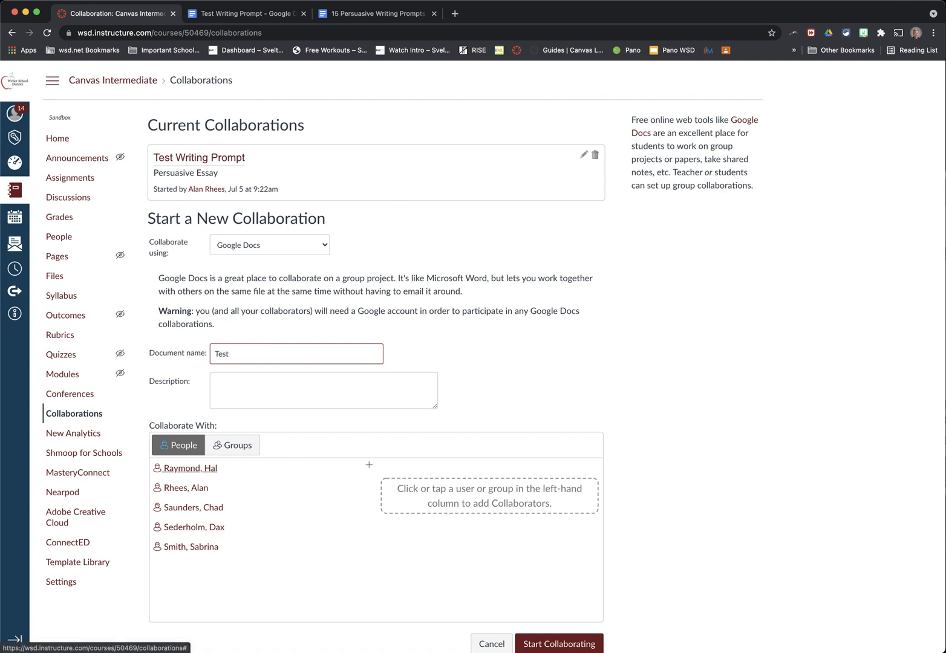
{"action": "type", "text": "t Writing Prompt 1"}
- Add the first and fourth people listed as collaborators, enter the description "persuasive essay", and start the collaboration
{"action": "left_click", "coordinate": [208, 469]}
{"action": "left_click", "coordinate": [203, 508]}
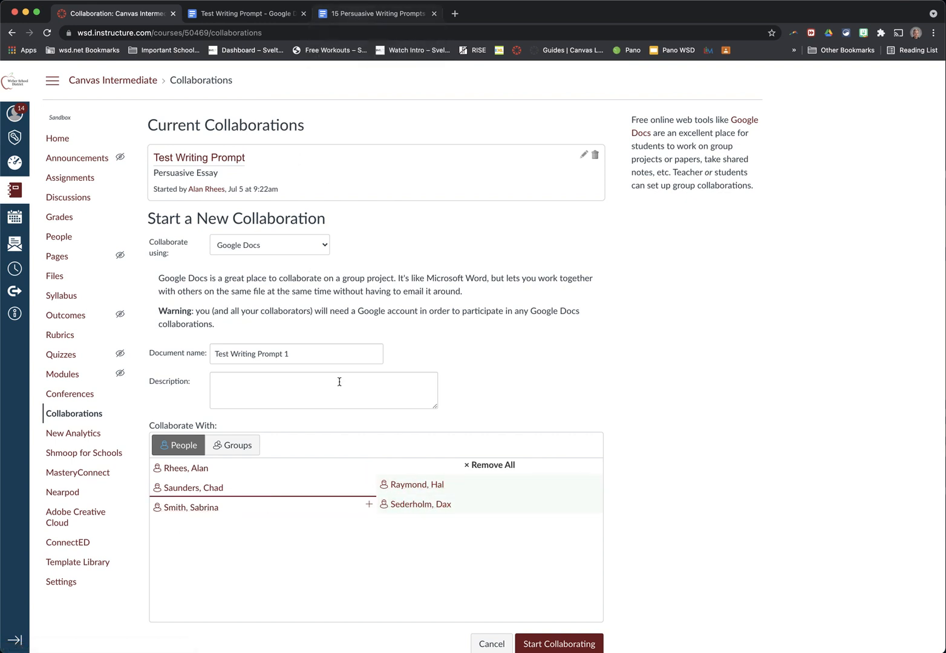
{"action": "scroll", "coordinate": [496, 599], "scroll_direction": "down", "scroll_amount": 1}
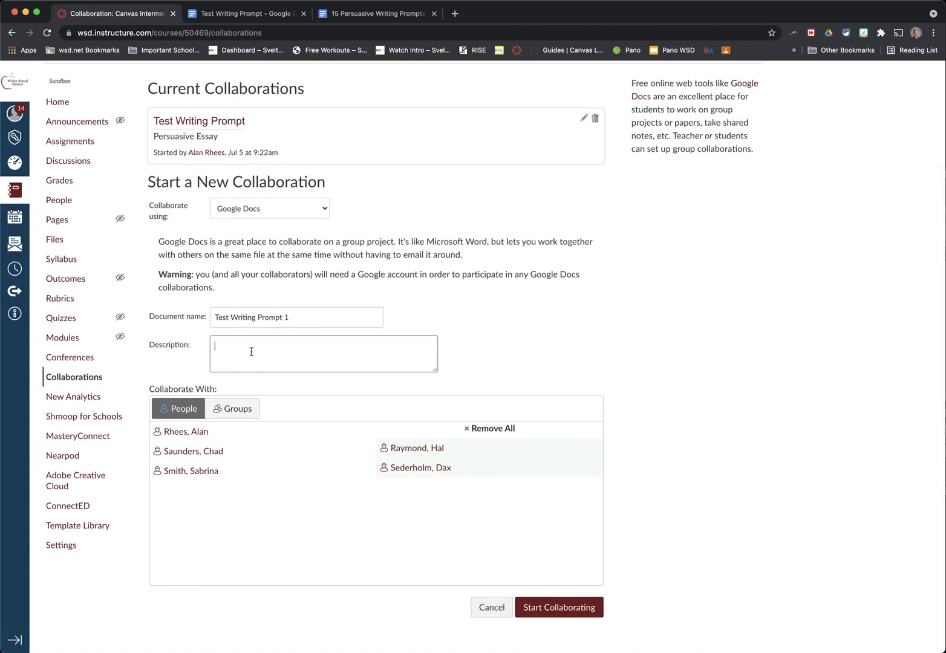
{"action": "type", "text": "persuasive essay"}
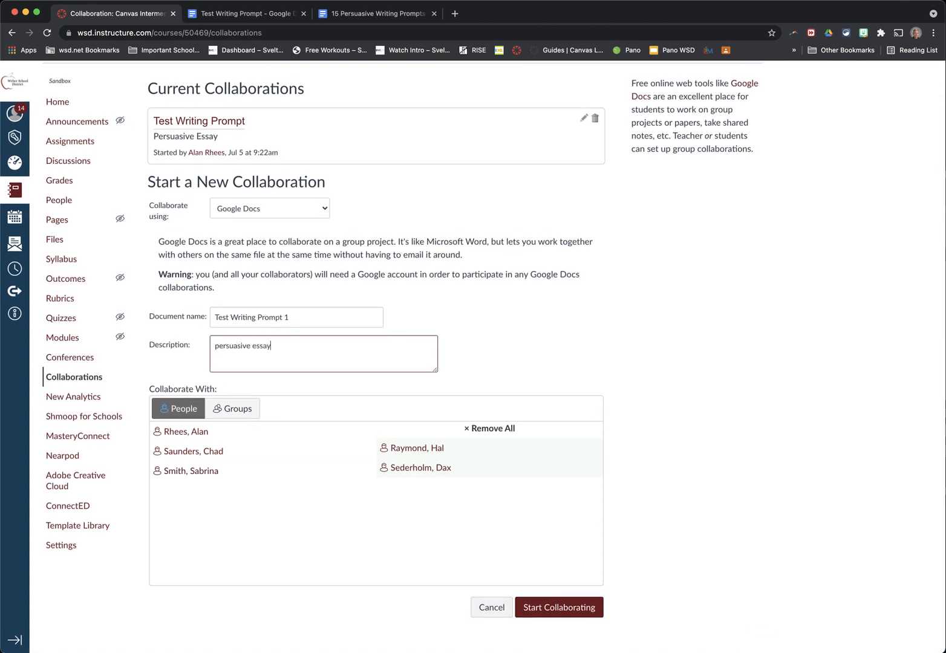
{"action": "left_click", "coordinate": [578, 608]}
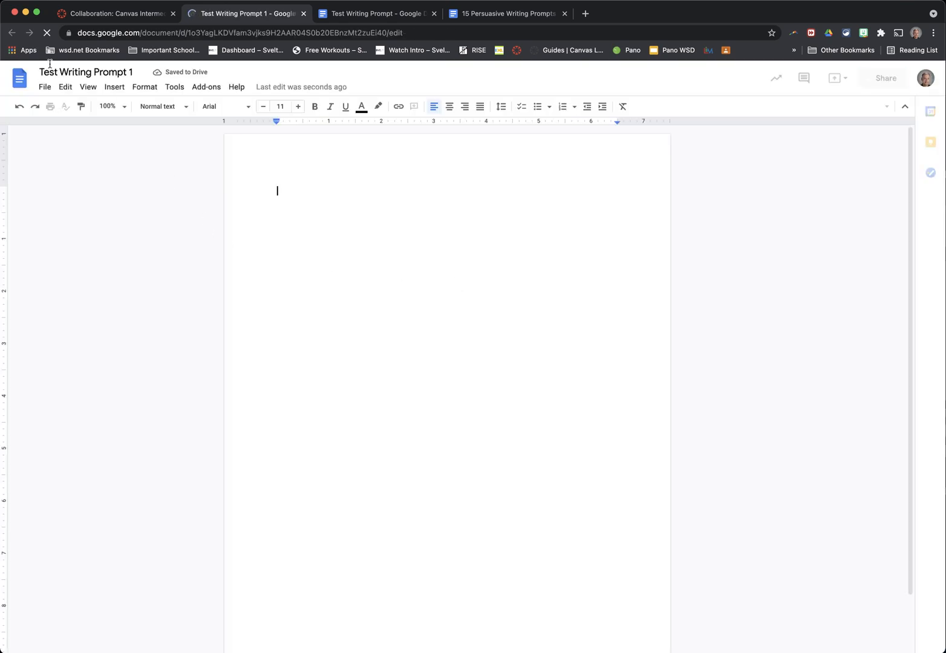
- Copy the "Would You Eat Test Tube Meat?" heading and paragraph from the writing prompts document into the Test Writing Prompt 1 document
{"action": "left_click", "coordinate": [498, 14]}
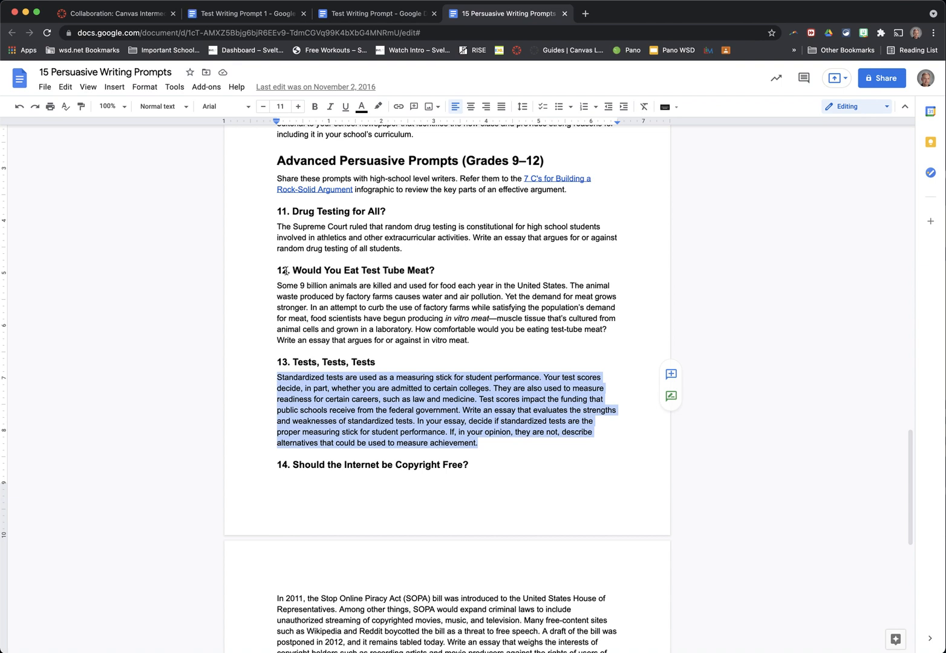
{"action": "left_click_drag", "start_coordinate": [293, 269], "coordinate": [480, 341]}
{"action": "key", "text": "ctrl+c"}
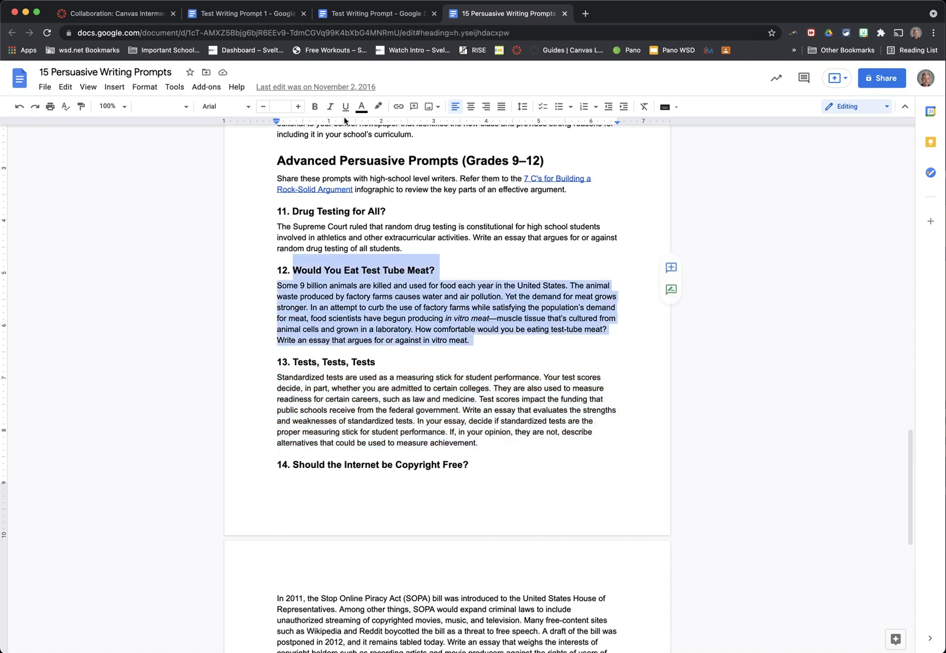
{"action": "left_click", "coordinate": [248, 12]}
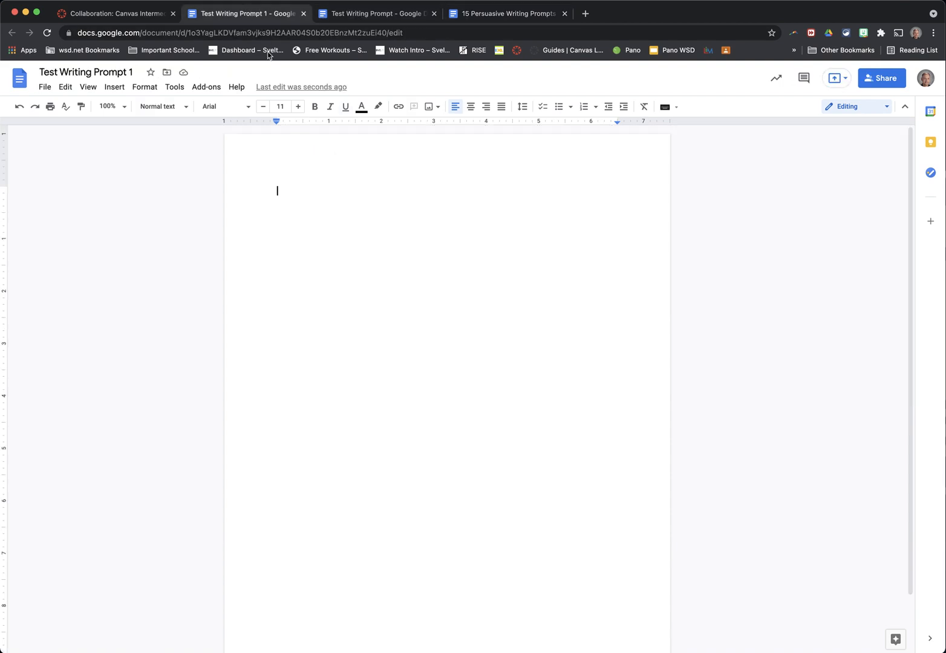
{"action": "key", "text": "ctrl+v"}
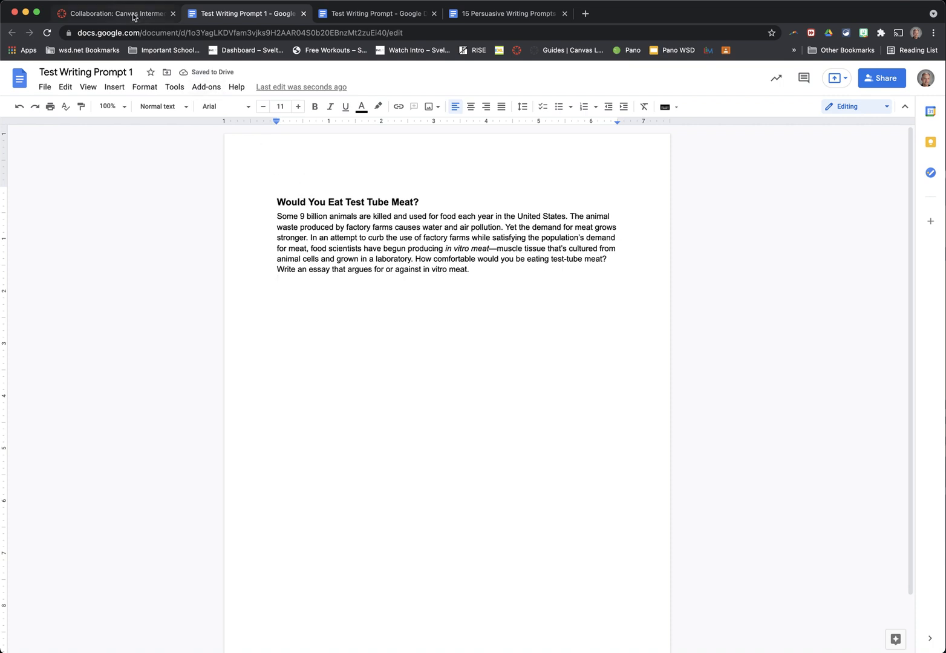
- Switch to Canvas to view the course's modules, and look at the Test Writing Prompt 1 document again
{"action": "left_click", "coordinate": [131, 13]}
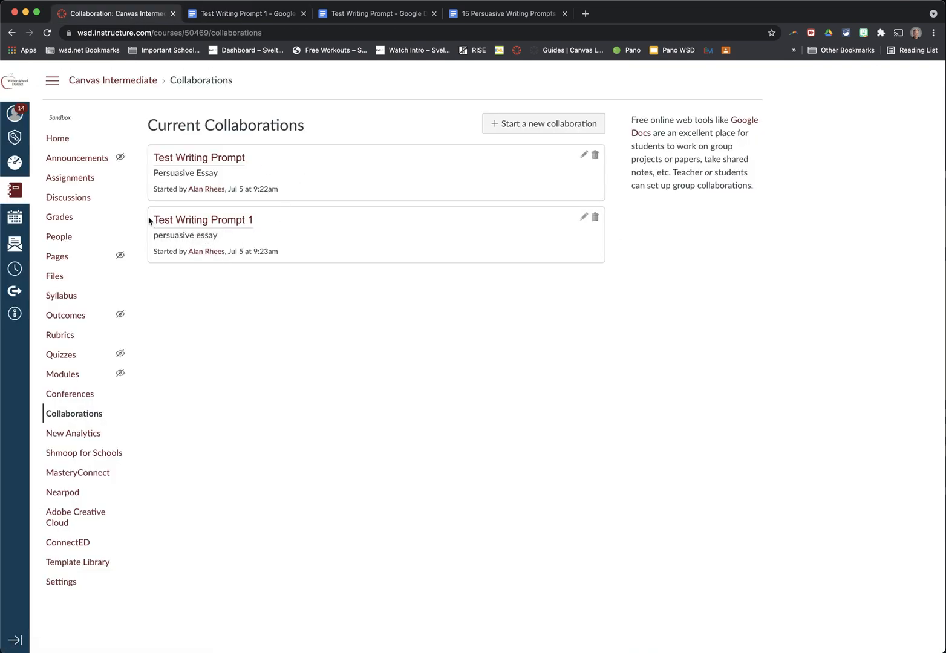
{"action": "left_click", "coordinate": [69, 375]}
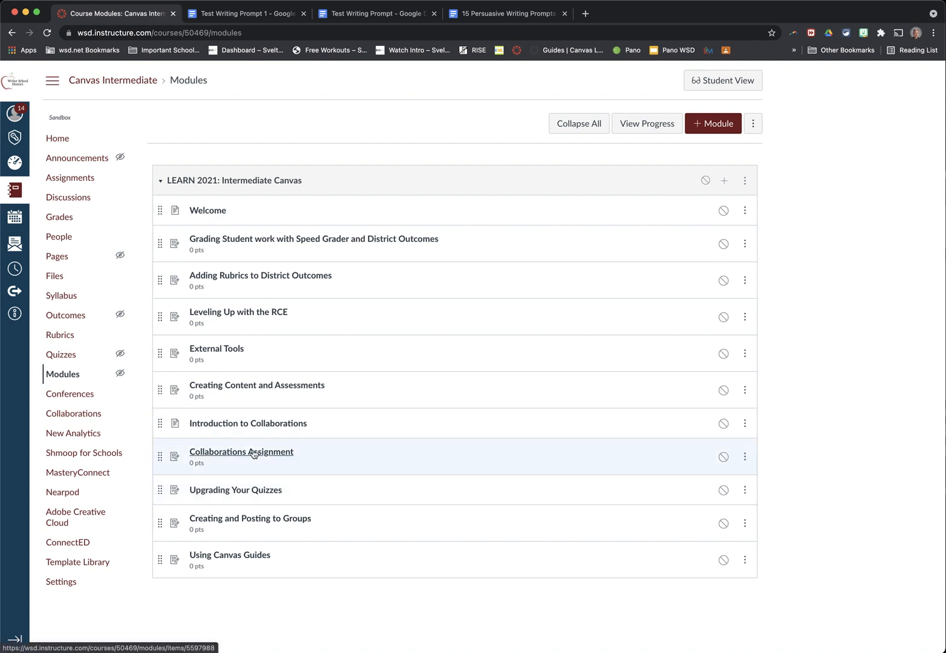
{"action": "left_click", "coordinate": [252, 22]}
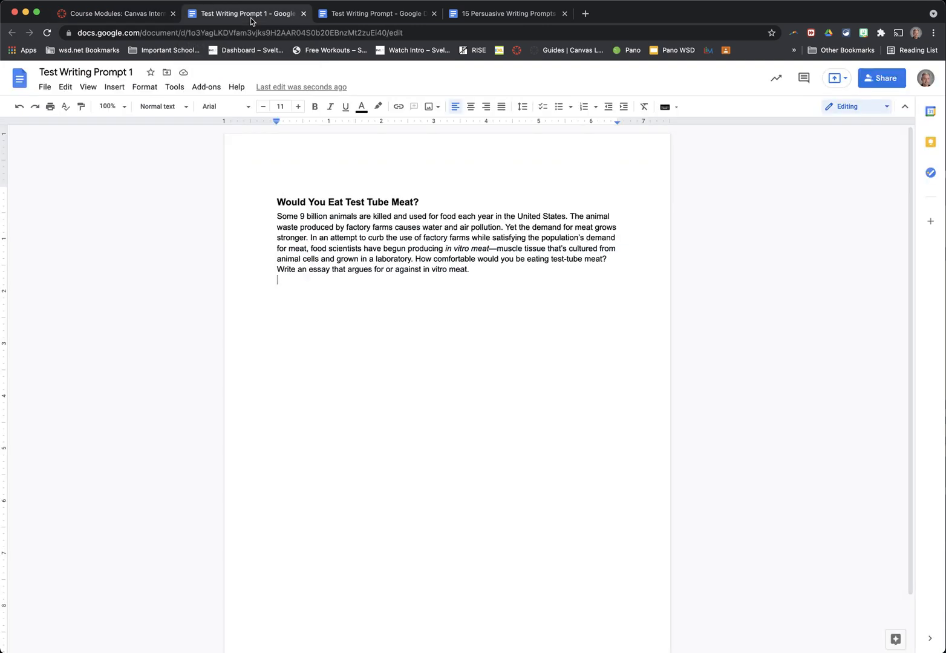
- Switch back to Canvas and open the Test Writing Prompt document from the course's collaborations
{"action": "left_click", "coordinate": [134, 17]}
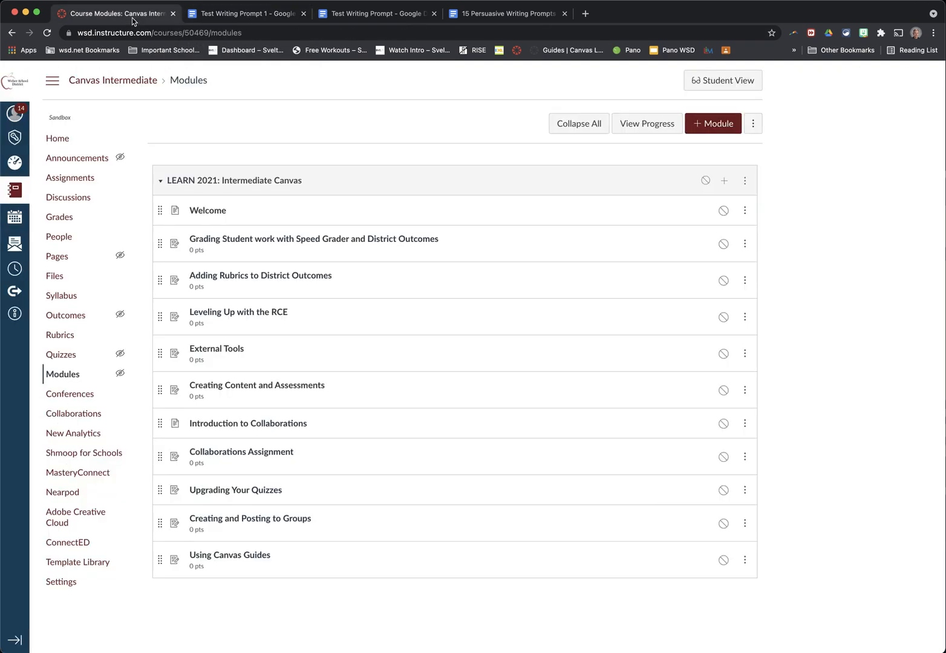
{"action": "left_click", "coordinate": [73, 413]}
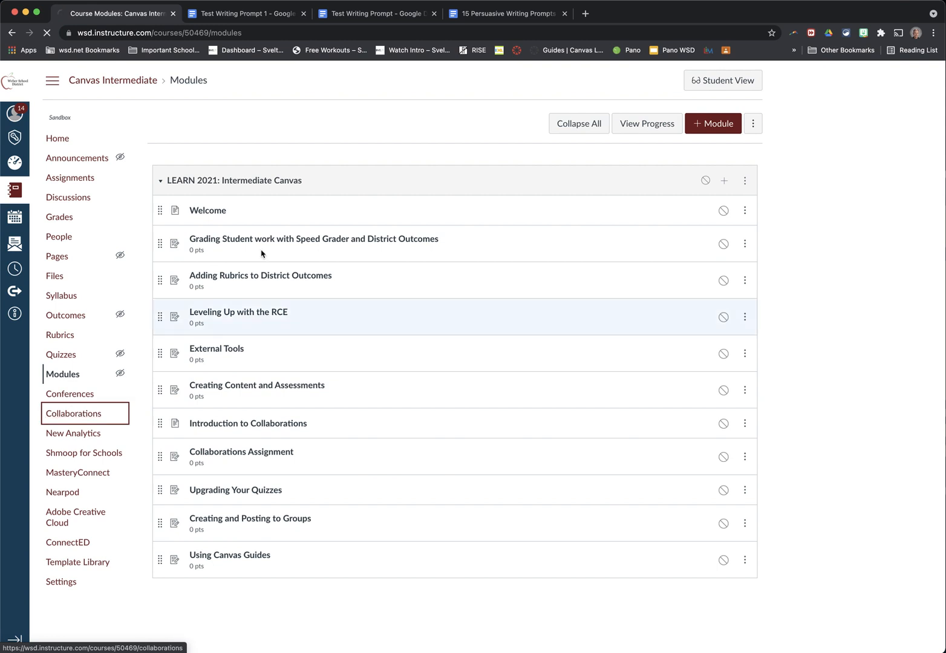
{"action": "left_click", "coordinate": [222, 158]}
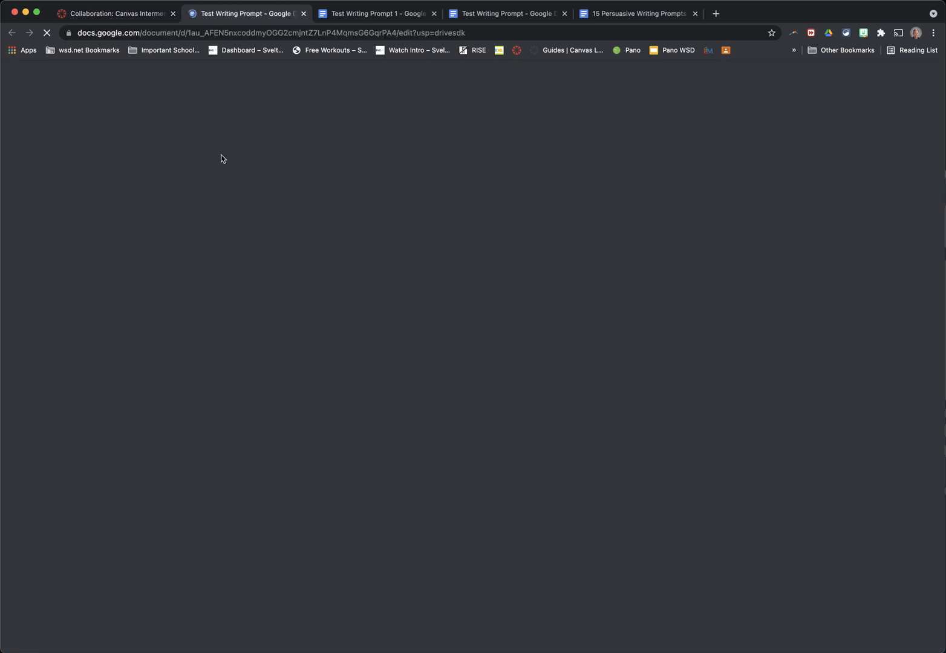